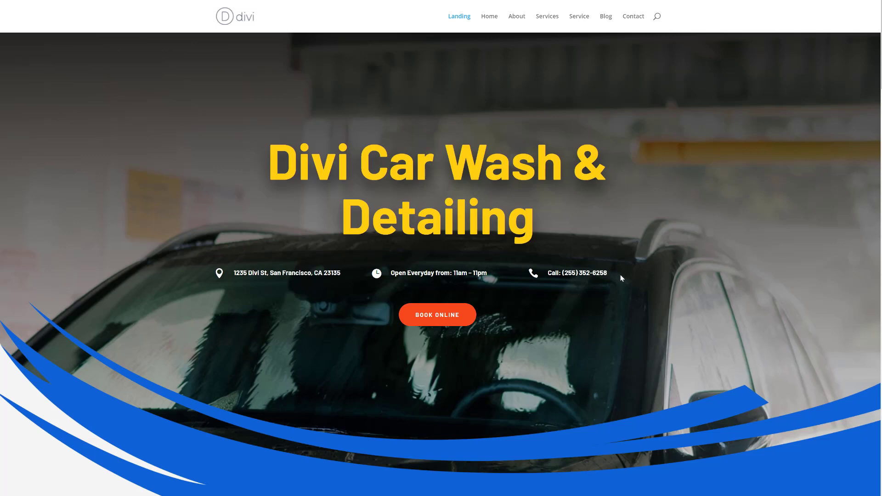
Scroll down the Elegant Themes page, then switch to the Divi Layout Packs page
scroll(621, 278, down, 5)
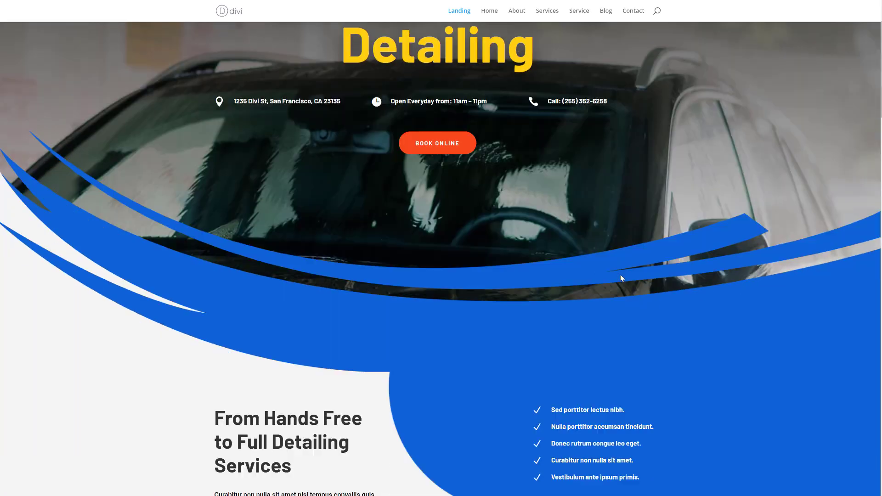
scroll(624, 209, down, 3)
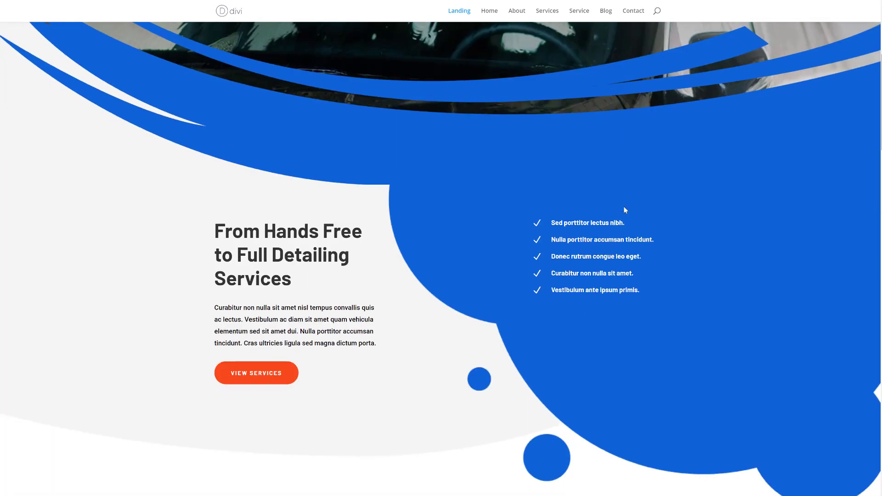
scroll(624, 209, down, 4)
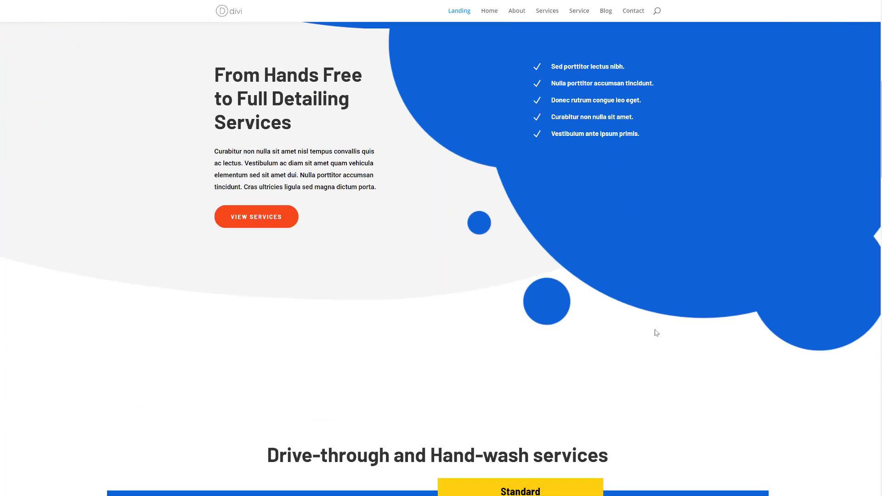
scroll(480, 318, down, 7)
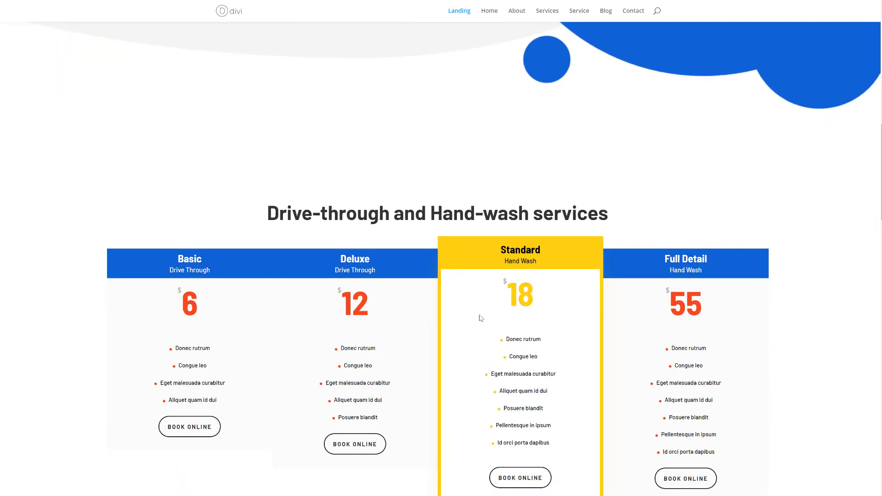
scroll(480, 318, down, 7)
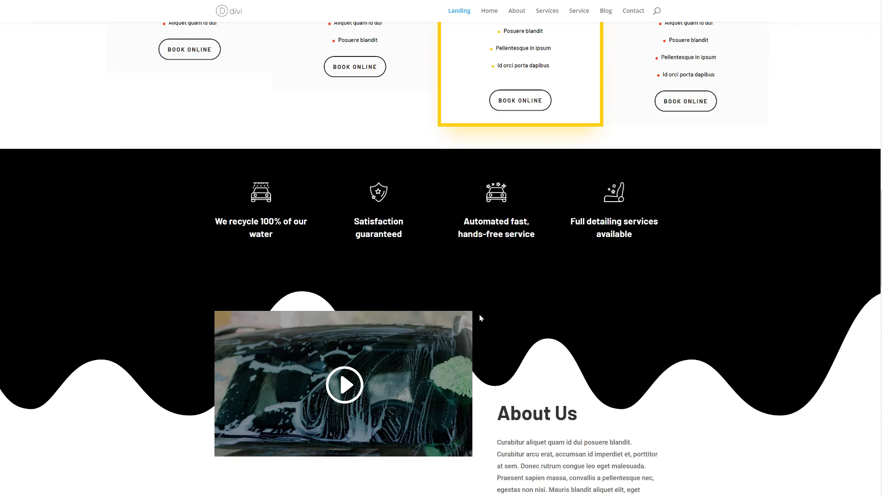
scroll(481, 318, down, 7)
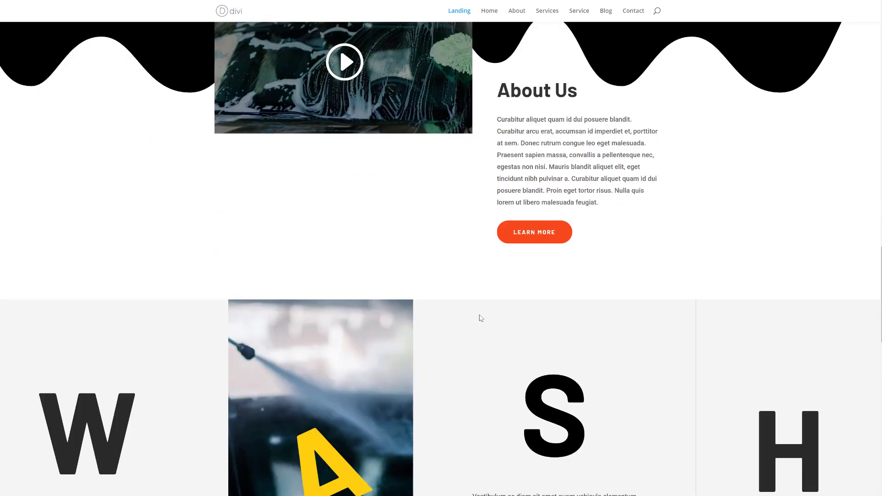
scroll(480, 318, down, 9)
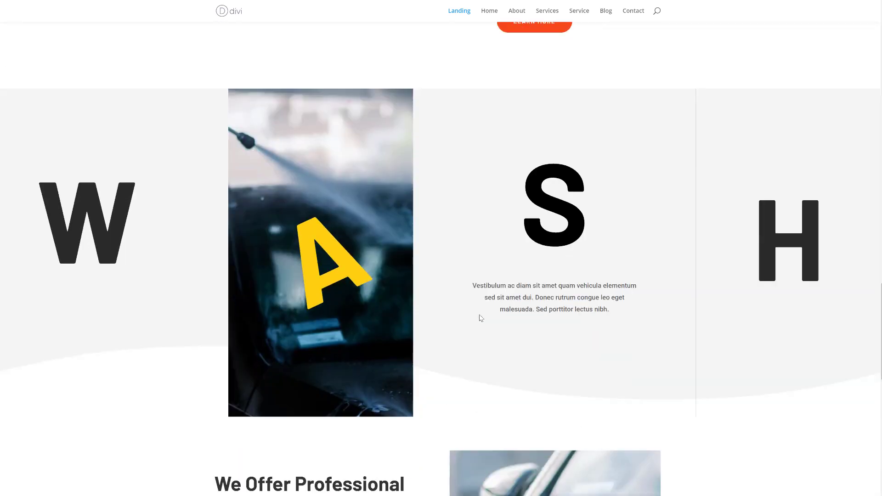
scroll(478, 316, down, 3)
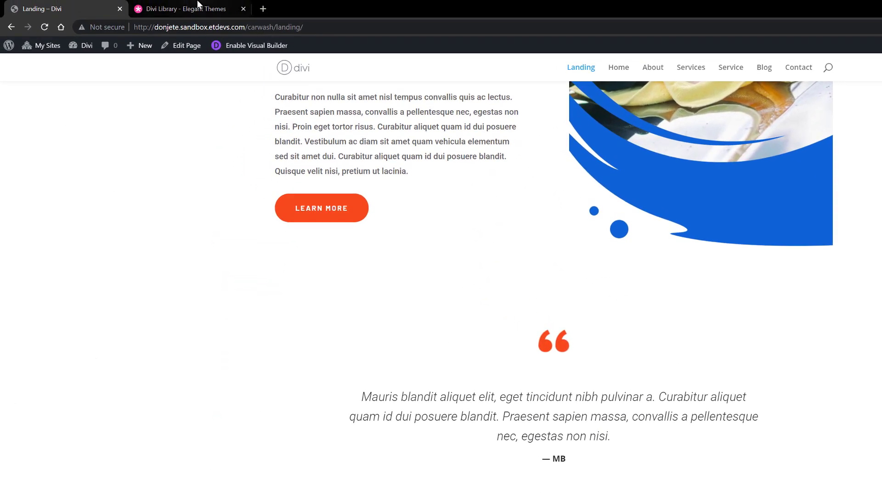
click(198, 6)
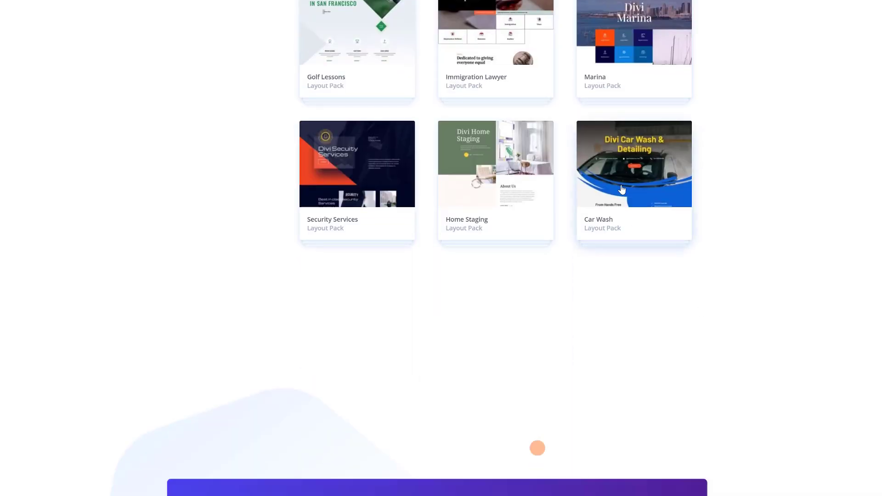
Open the Car Wash layout pack and preview its Services, Home, Car Wash Service and Landing layouts
click(621, 188)
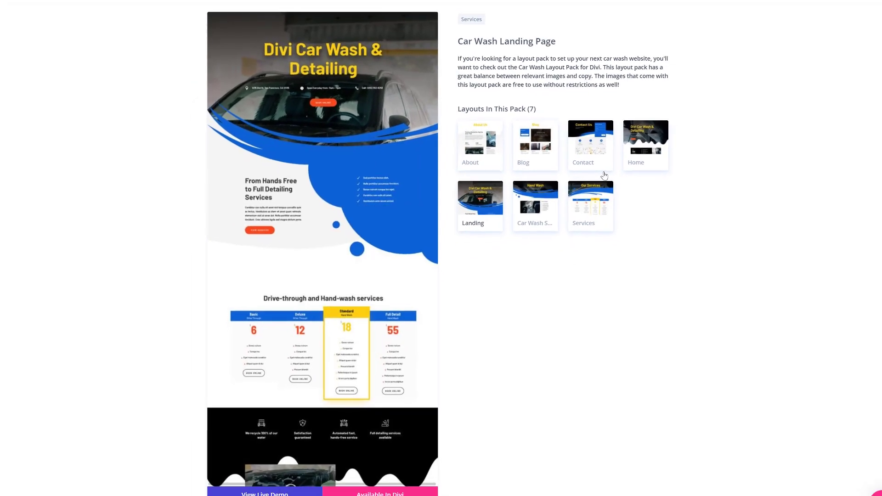
click(592, 190)
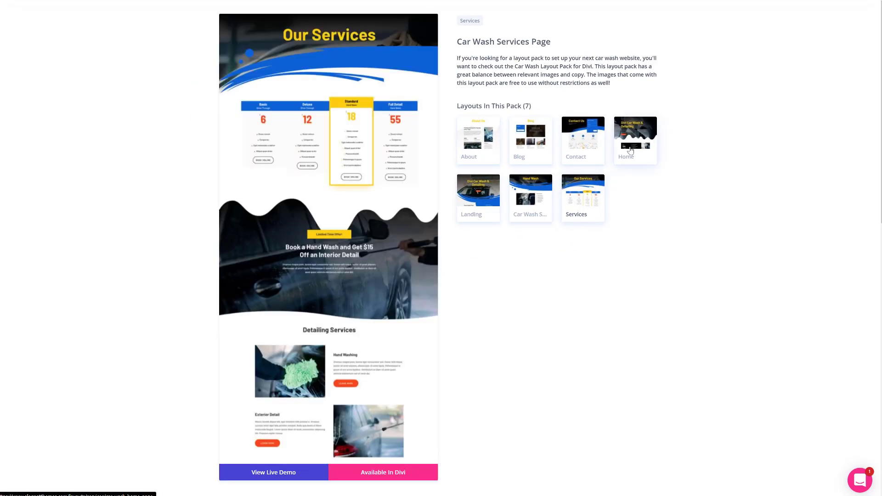
click(628, 153)
click(544, 194)
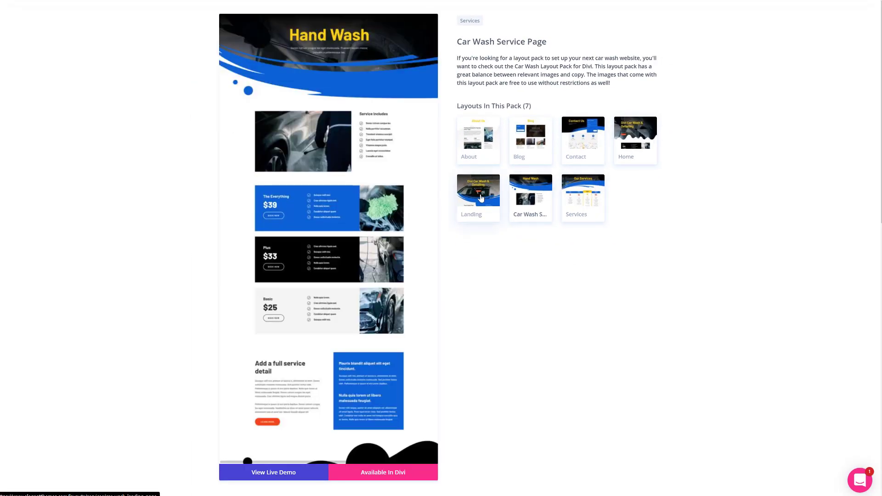
click(481, 197)
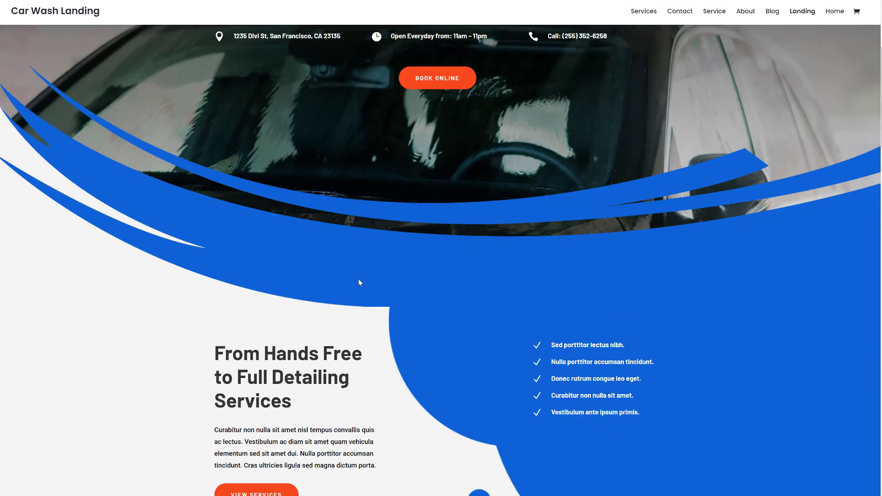
scroll(360, 282, down, 15)
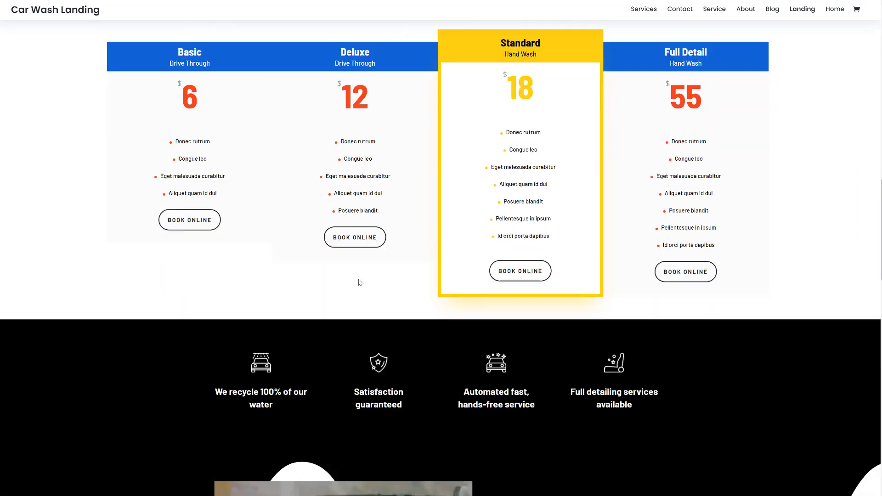
scroll(360, 282, down, 15)
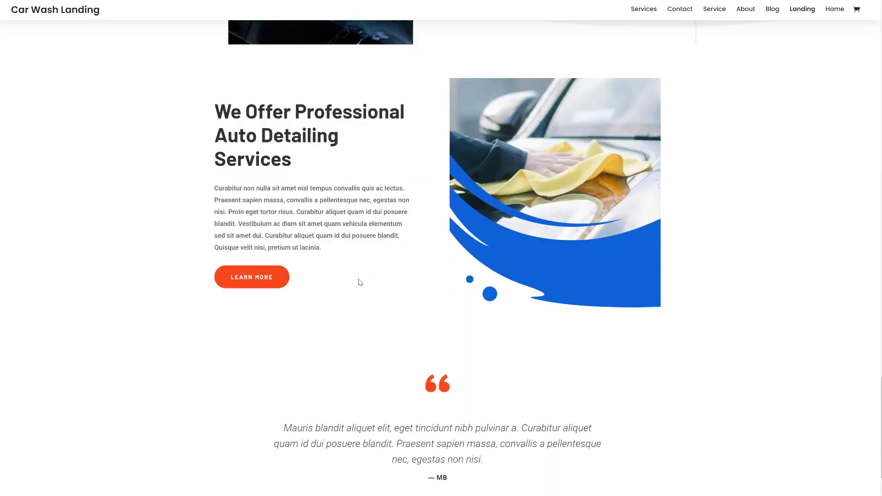
scroll(360, 282, up, 20)
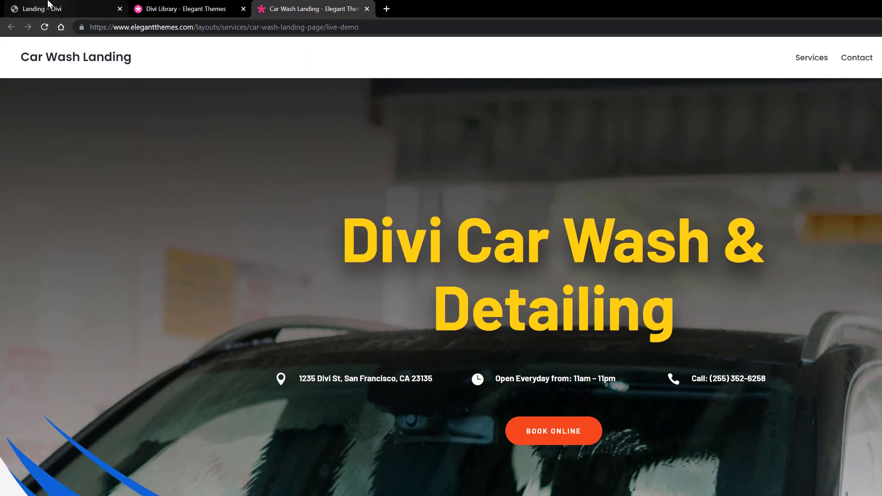
Return to the site's Landing page, then start a new page from the WordPress admin
click(48, 6)
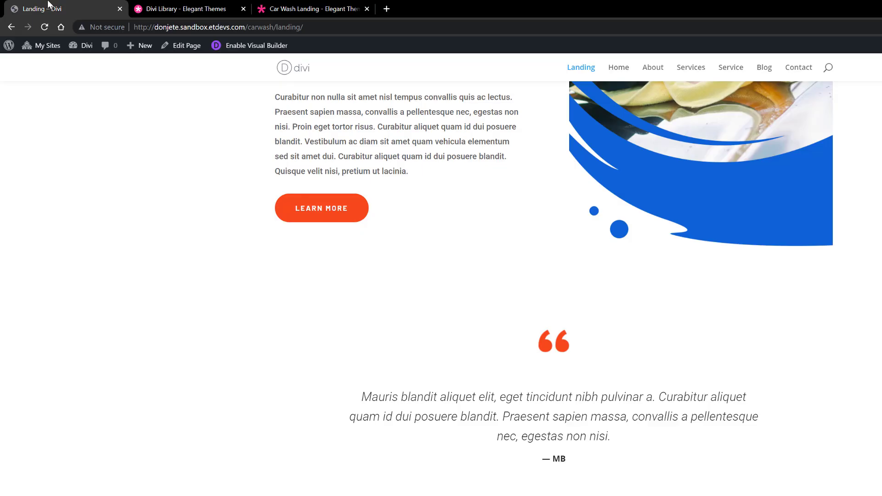
click(9, 47)
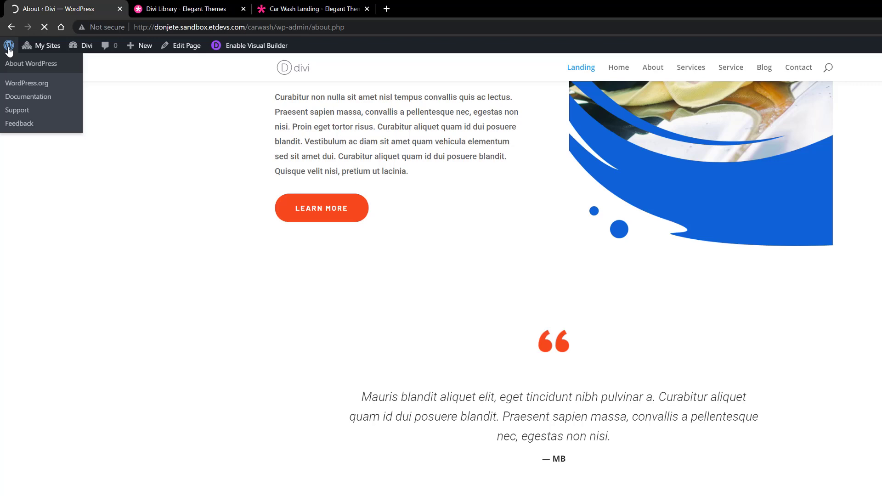
mouse_move(45, 133)
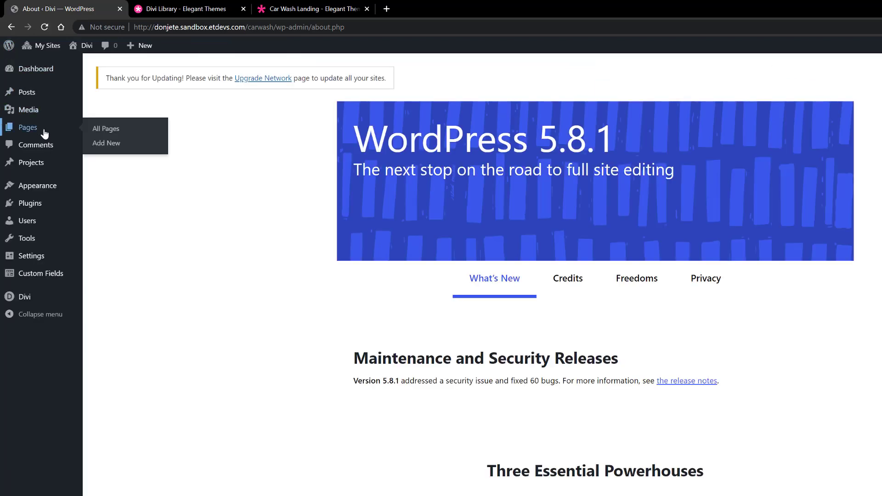
click(112, 144)
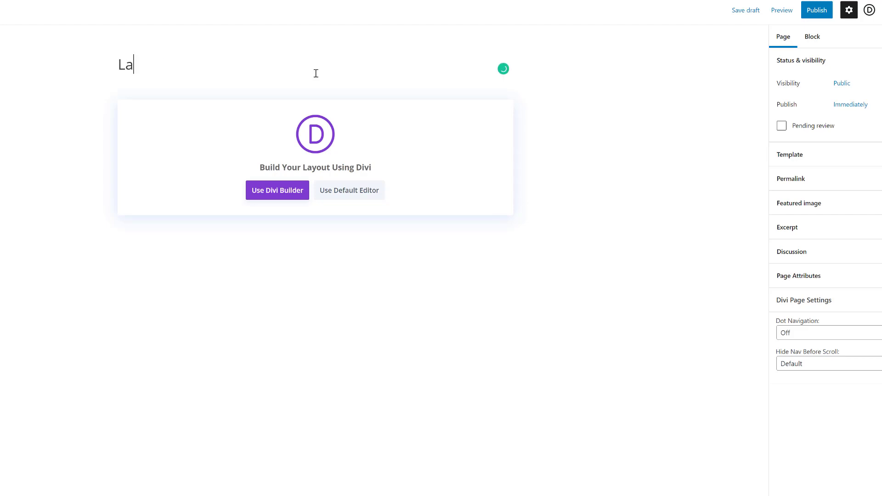
Publish the Landing page and launch it in the Divi Builder
click(817, 10)
click(813, 10)
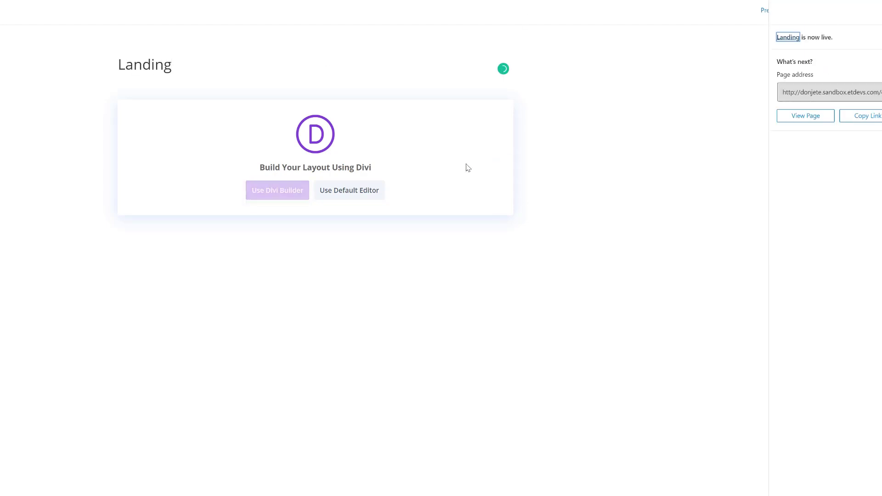
click(285, 193)
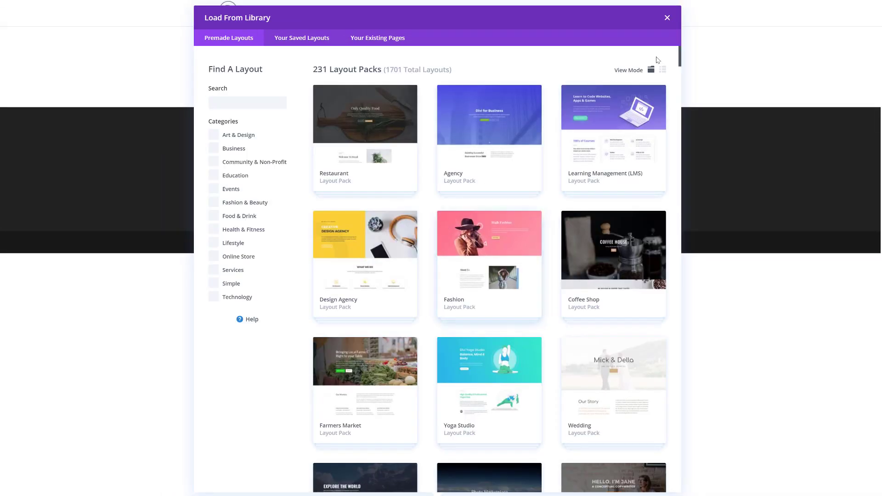
Open the Car Wash pack in the library and preview its Services, Service and Landing Page layouts
drag(680, 59, 693, 490)
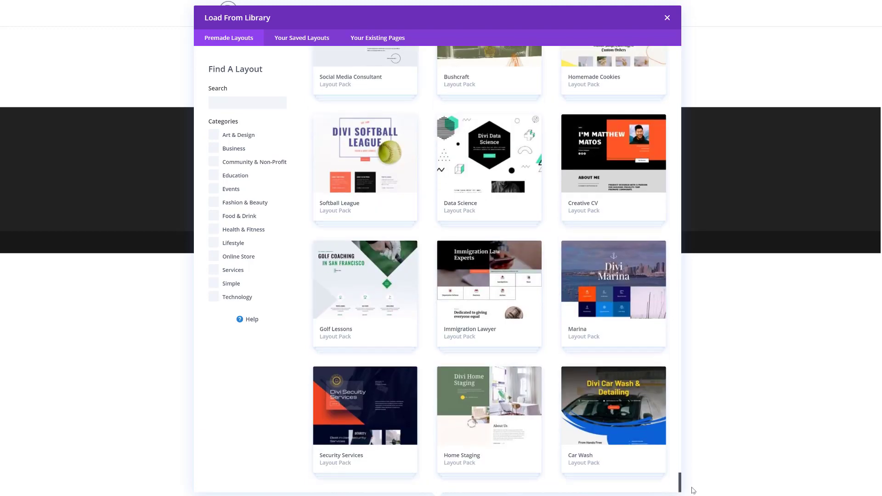
click(627, 427)
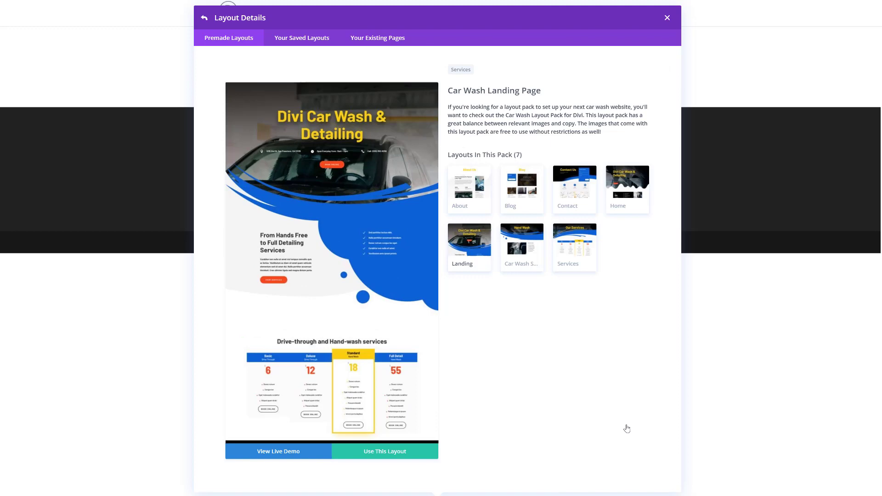
click(586, 255)
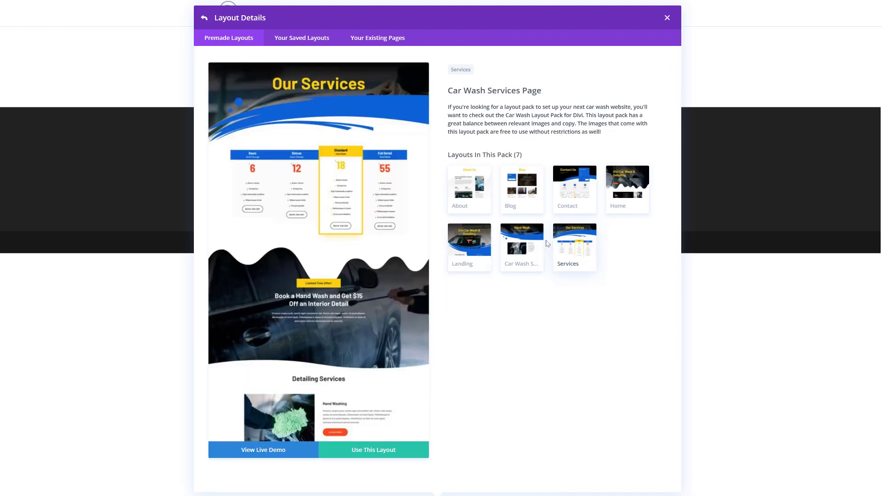
click(518, 243)
click(468, 264)
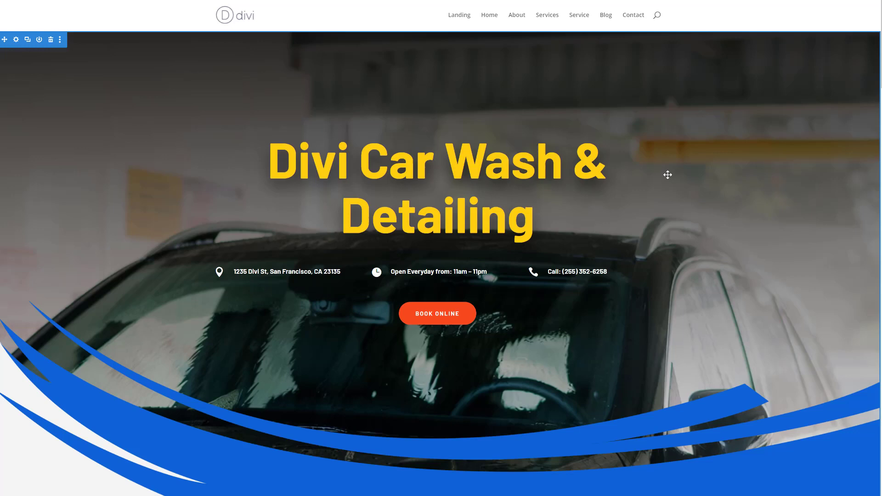
scroll(667, 175, down, 15)
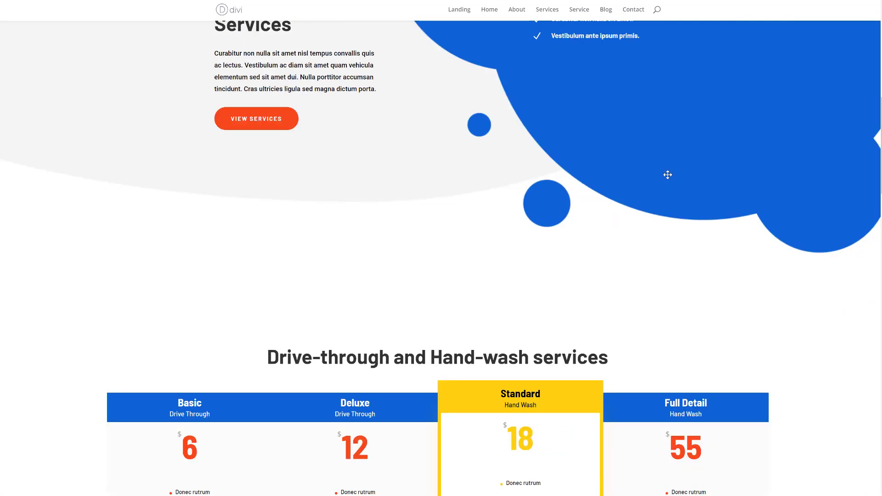
scroll(667, 174, down, 7)
scroll(667, 175, up, 4)
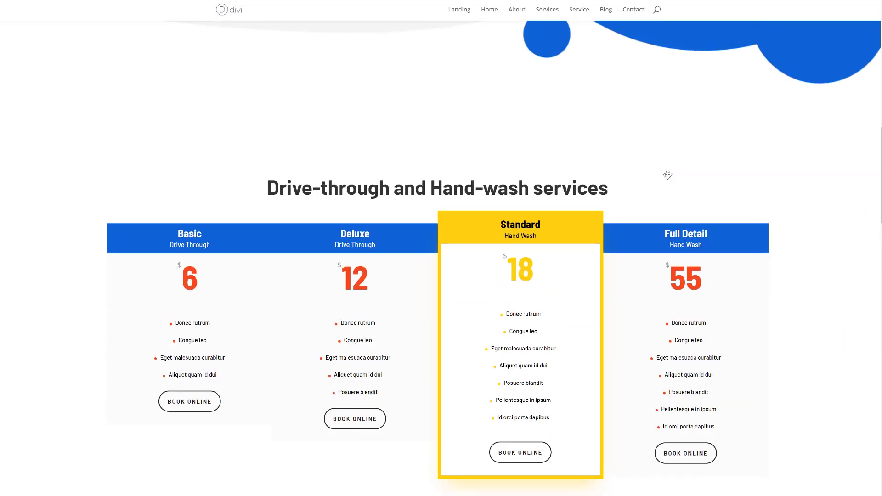
scroll(667, 174, down, 3)
scroll(466, 158, up, 2)
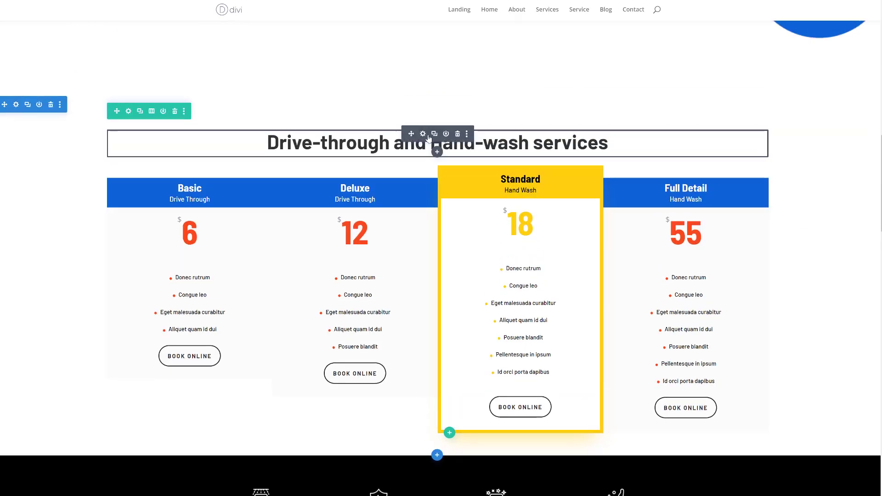
click(422, 134)
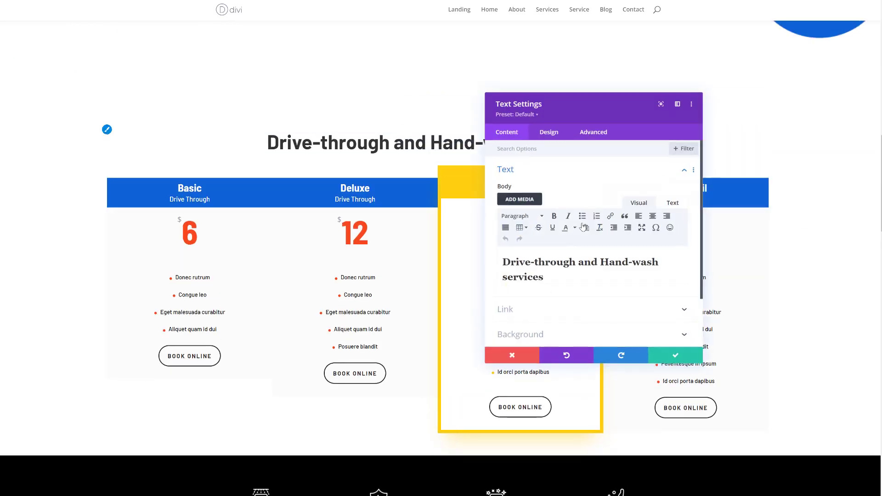
click(525, 356)
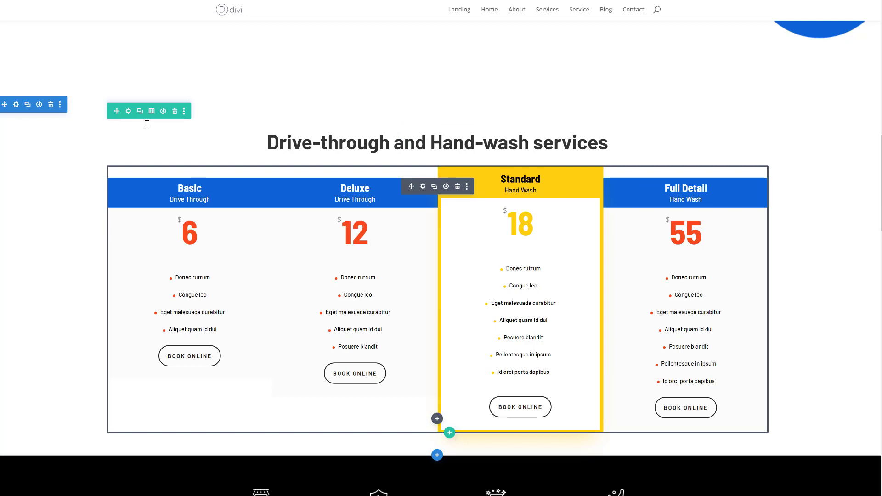
Set the pricing tables row's Padding Bottom to 500px under Design > Spacing and save
click(128, 110)
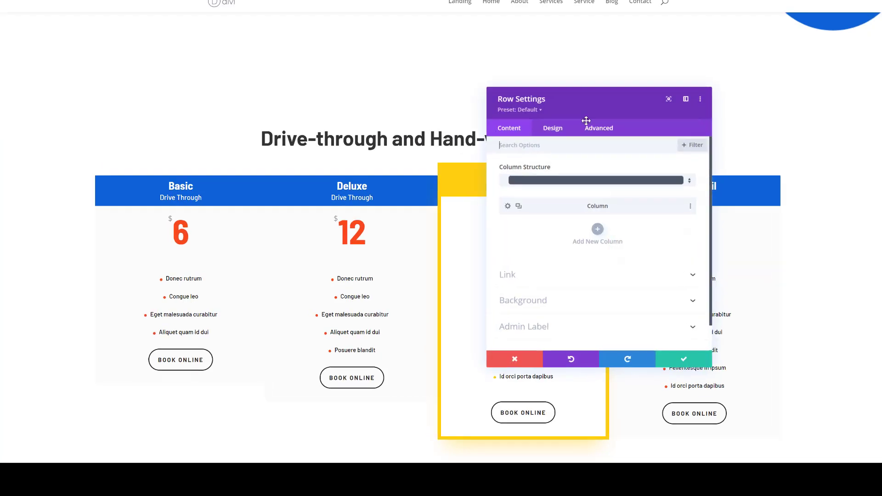
click(552, 128)
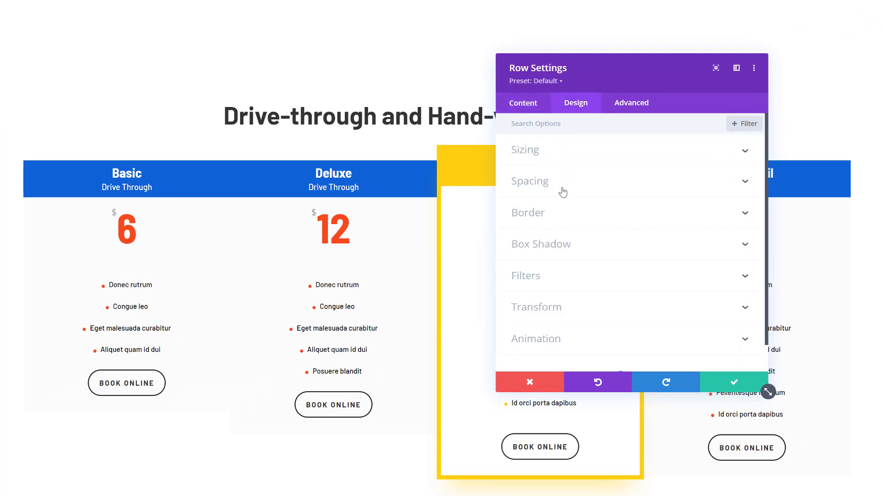
click(563, 192)
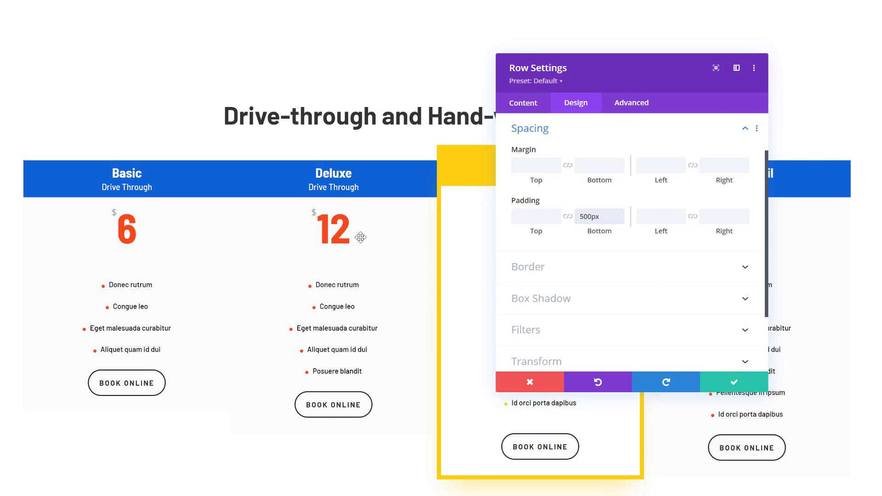
scroll(361, 237, down, 4)
scroll(360, 230, down, 2)
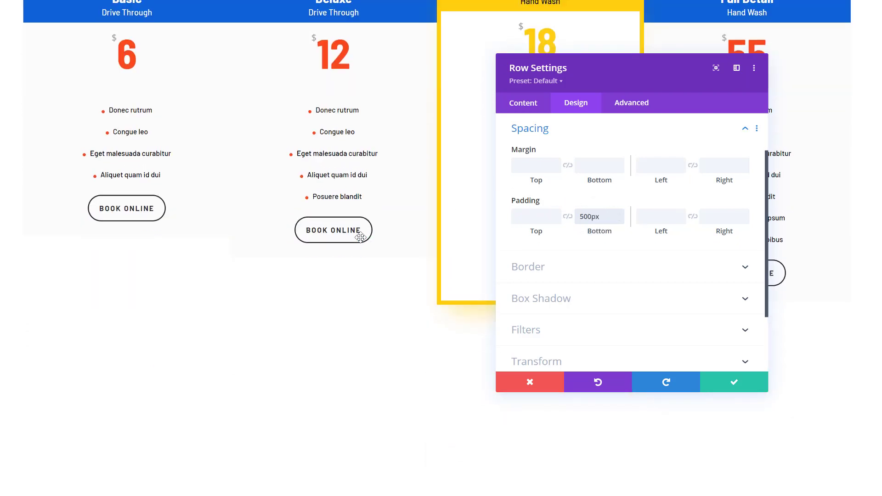
scroll(797, 443, up, 1)
click(732, 381)
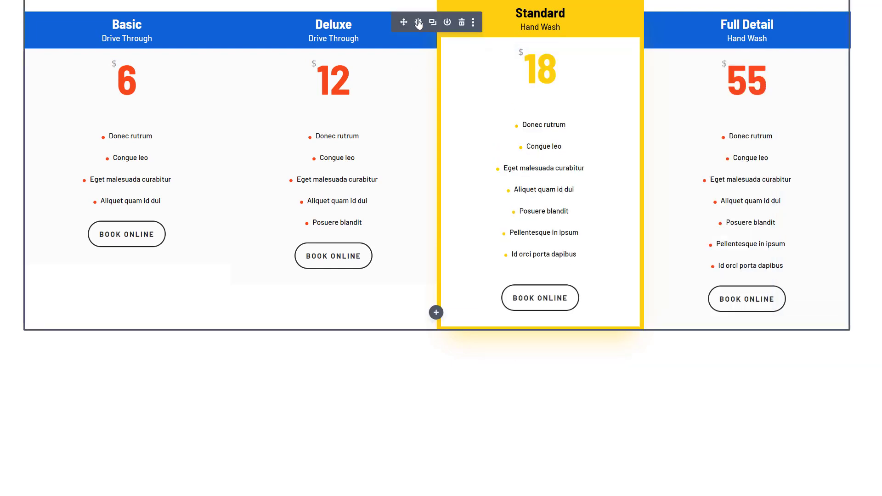
Set the pricing tables module's Sticky Position to Stick to Top and Bottom Sticky Limit to Row
click(417, 23)
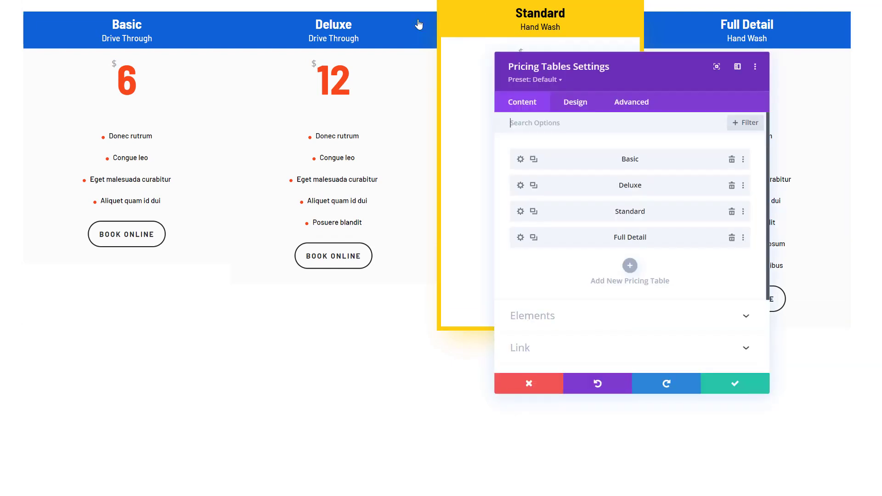
click(638, 107)
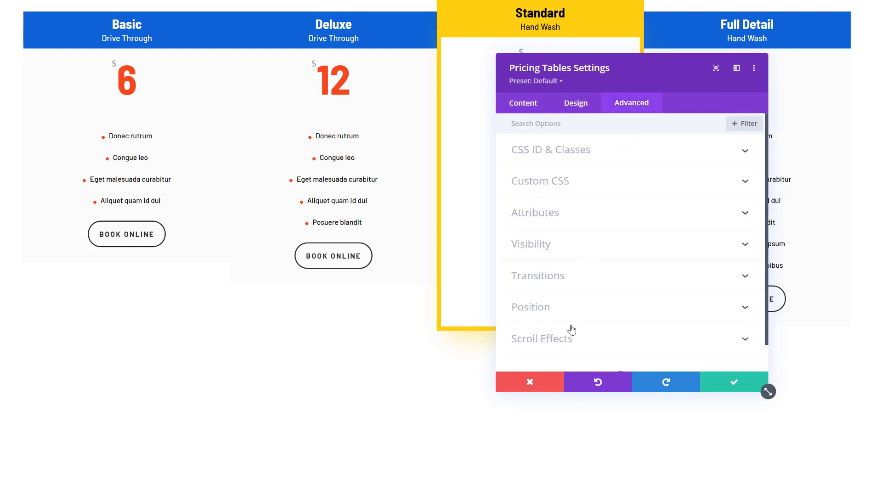
click(569, 345)
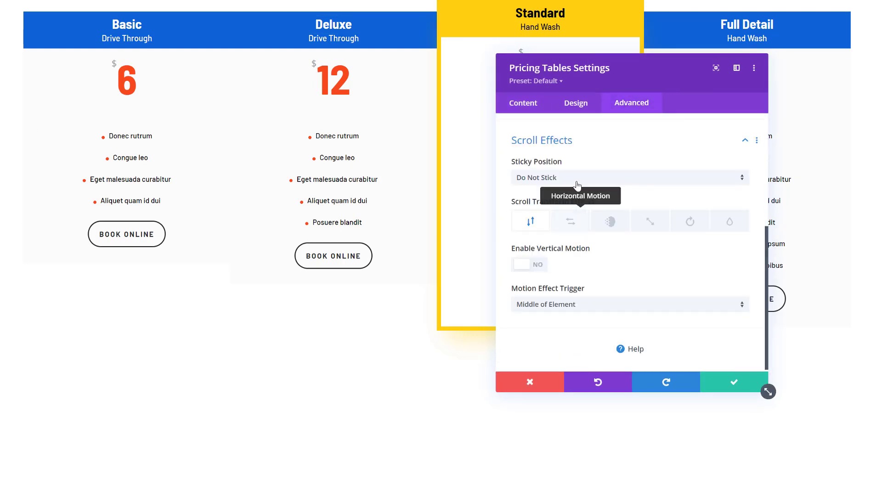
click(577, 186)
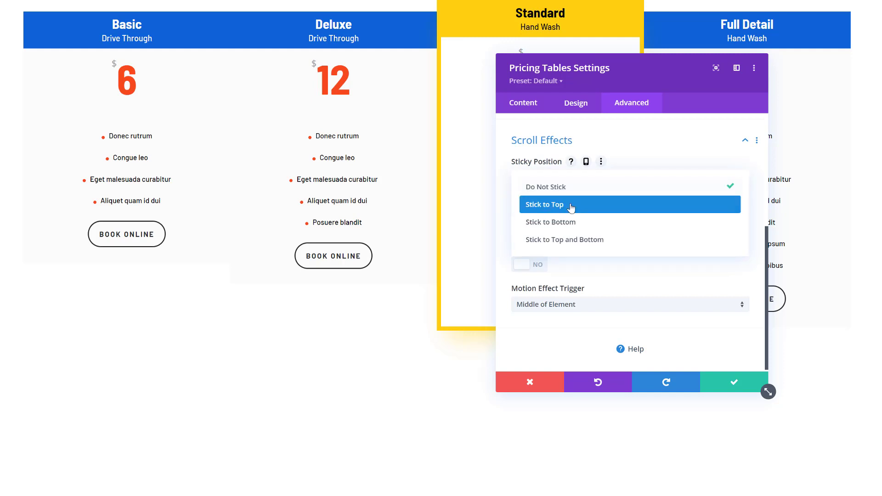
click(571, 205)
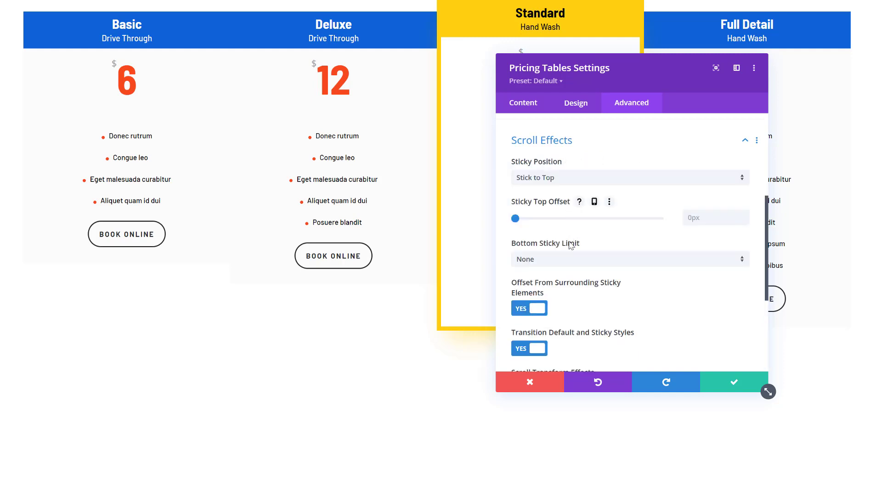
click(567, 263)
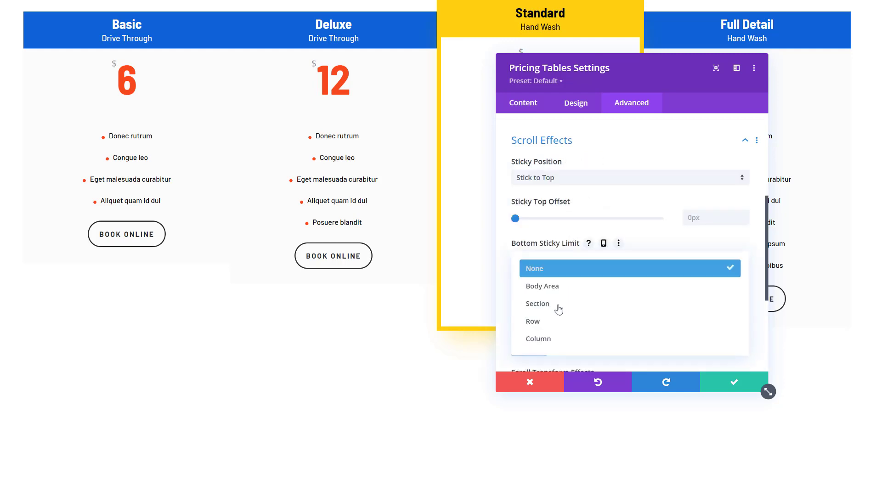
click(555, 324)
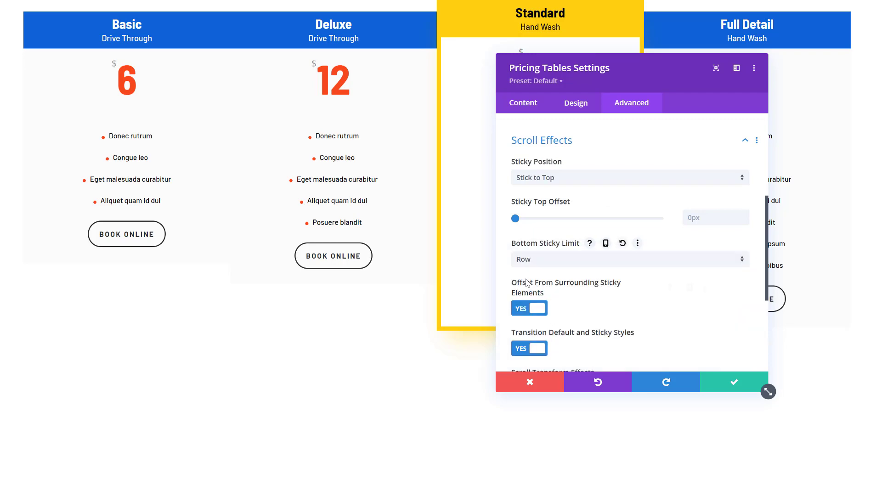
scroll(430, 274, down, 2)
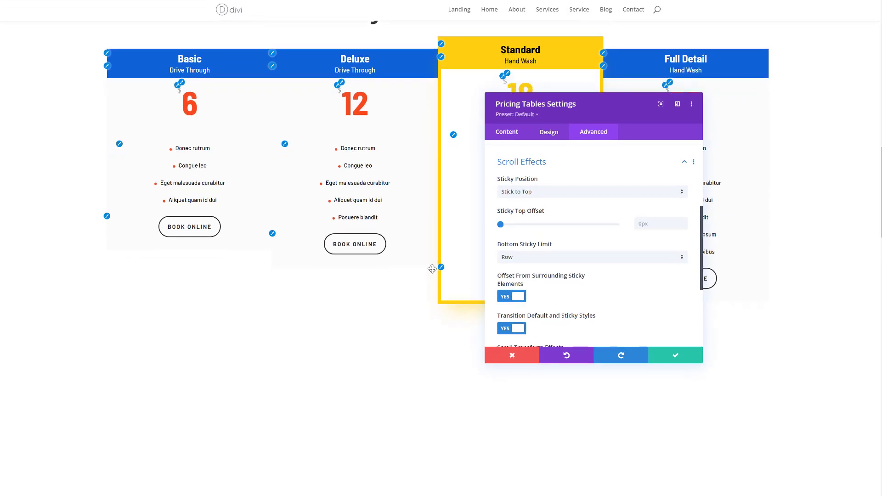
scroll(432, 268, down, 1)
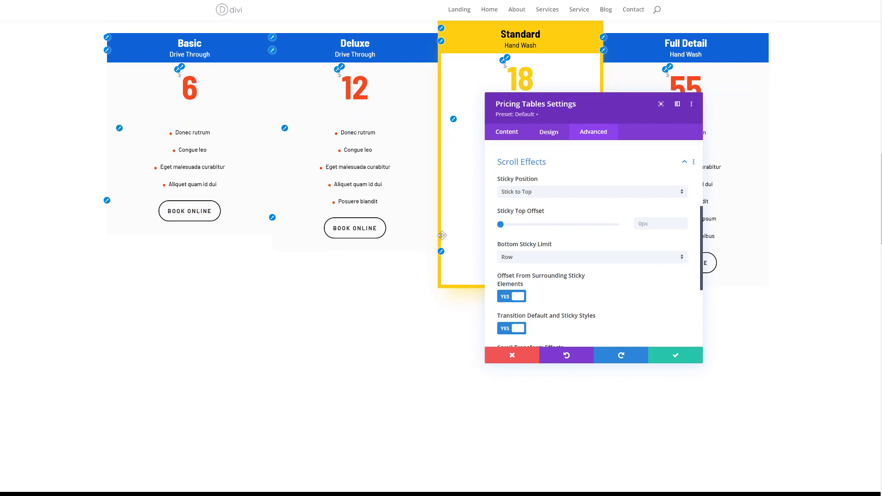
scroll(442, 235, down, 6)
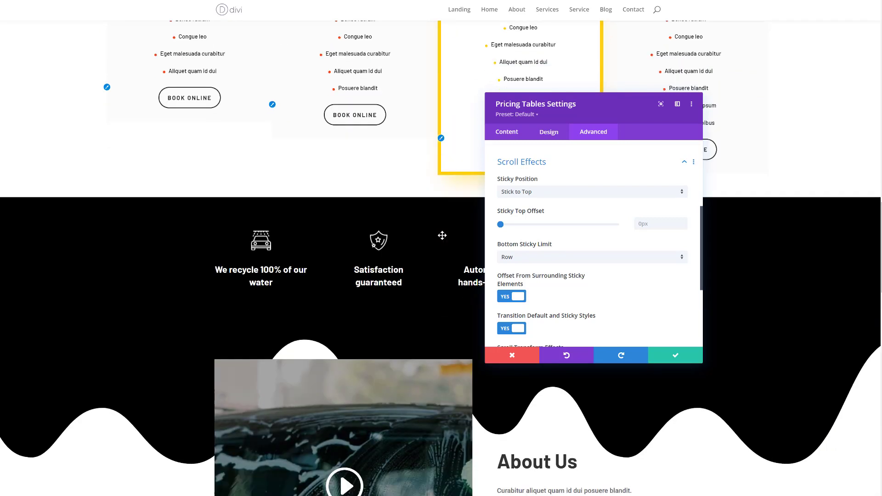
scroll(442, 235, down, 10)
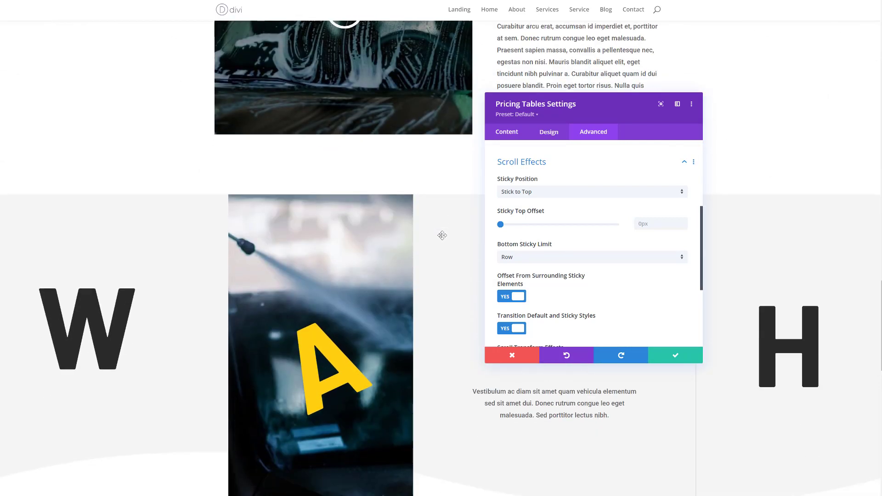
scroll(442, 236, up, 1)
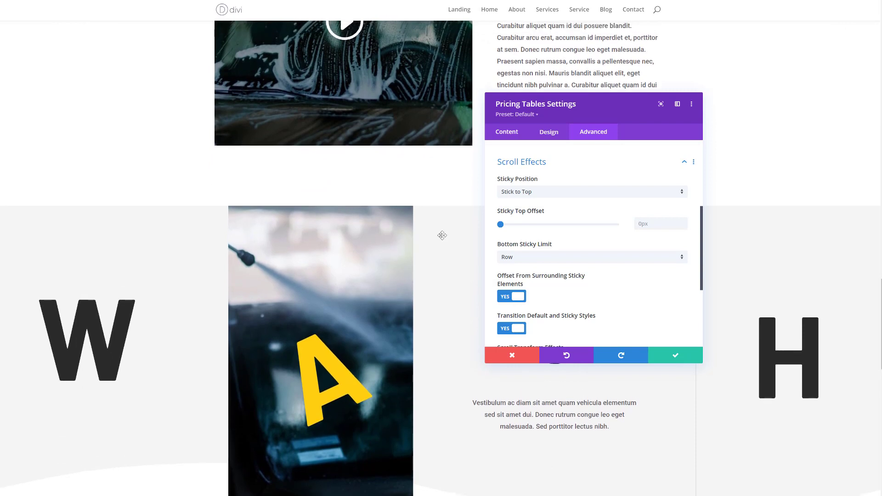